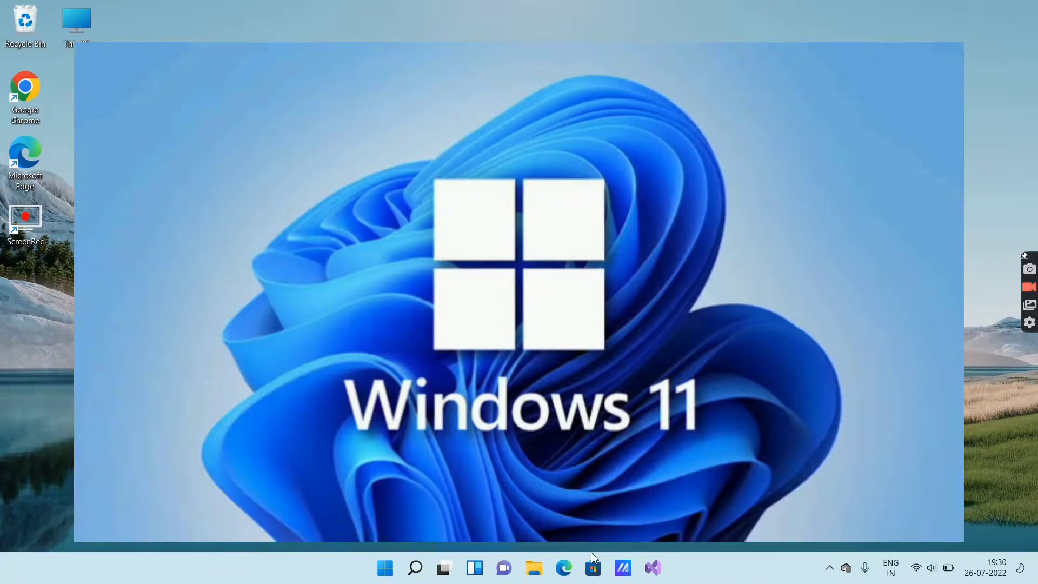
Step: Search Google for 'visual studio download' and open the visualstudio.microsoft.com downloads result
{"action": "left_click_drag", "start_coordinate": [252, 154], "coordinate": [167, 405]}
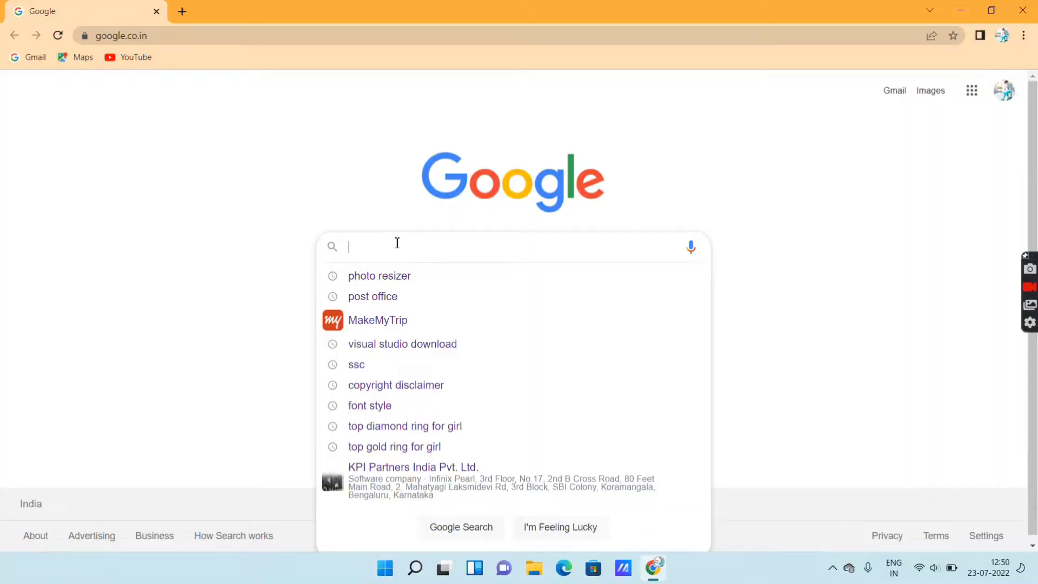
{"action": "type", "text": "visual studio down"}
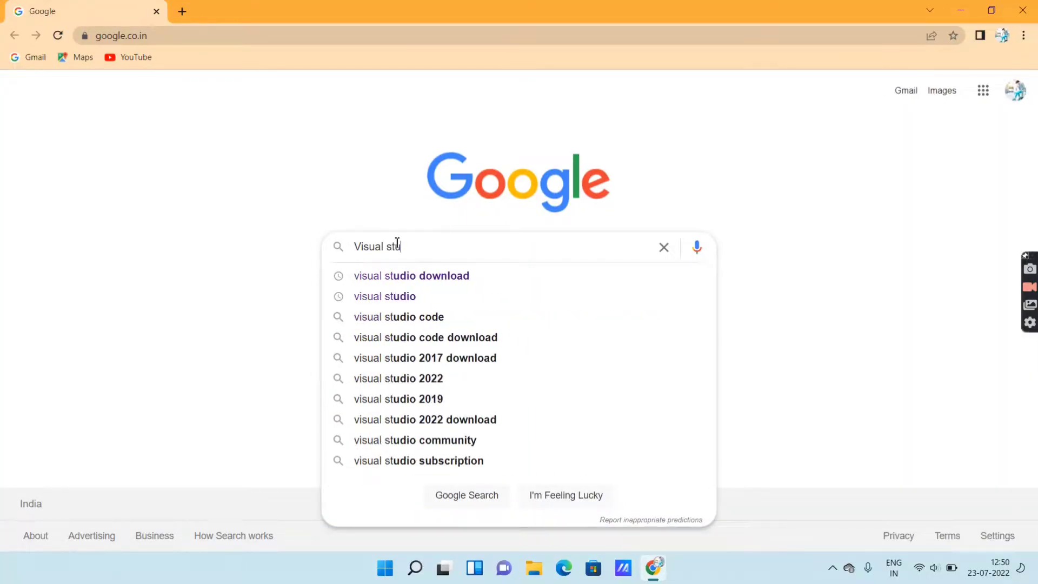
{"action": "type", "text": "load"}
{"action": "key", "text": "Return"}
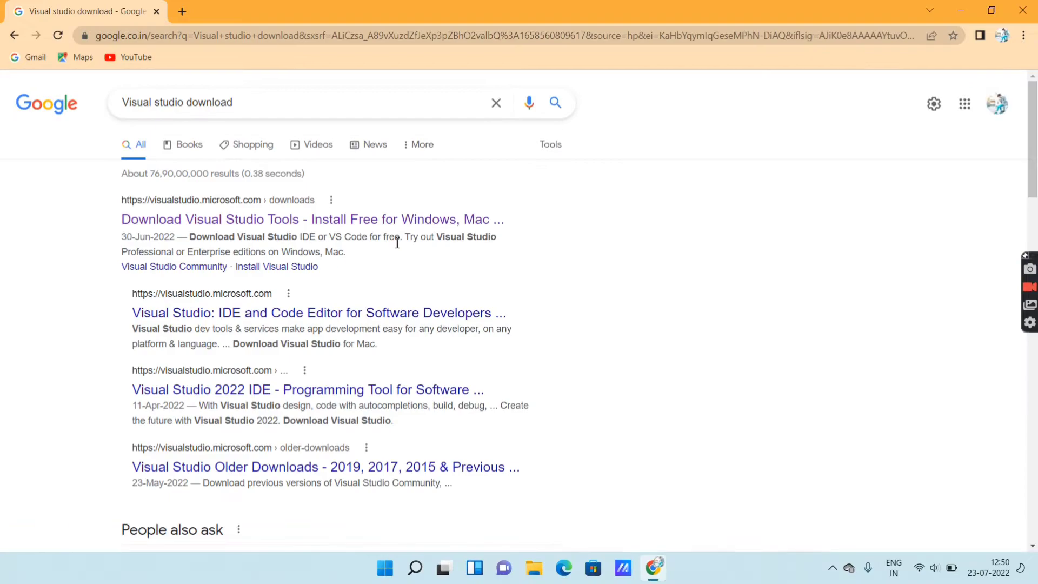
{"action": "left_click", "coordinate": [278, 220]}
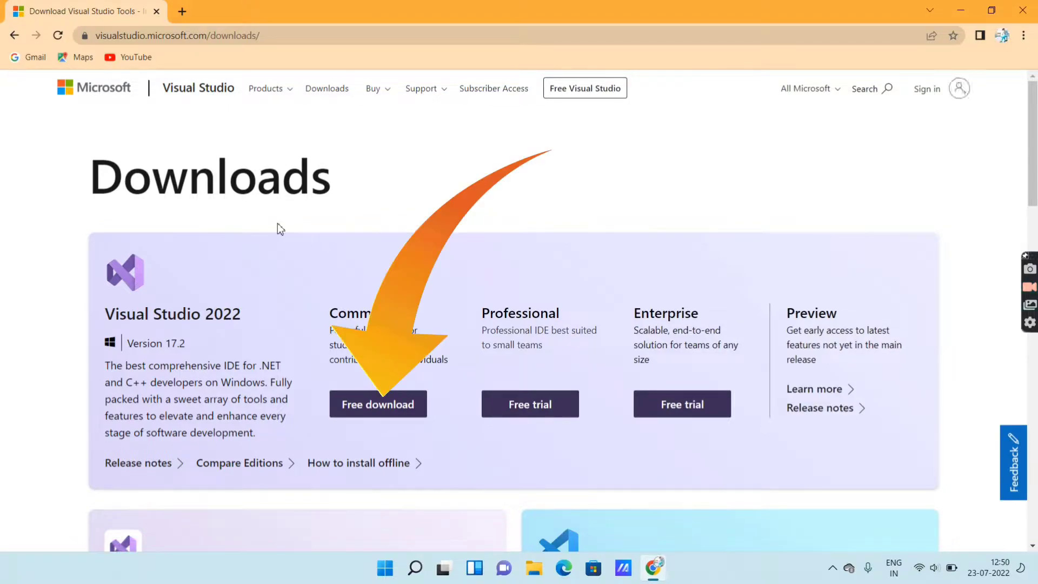
Step: Start the free Visual Studio 2022 Community download of VisualStudioSetup.exe
{"action": "scroll", "coordinate": [277, 223], "scroll_direction": "down", "scroll_amount": 7}
{"action": "scroll", "coordinate": [278, 222], "scroll_direction": "up", "scroll_amount": 7}
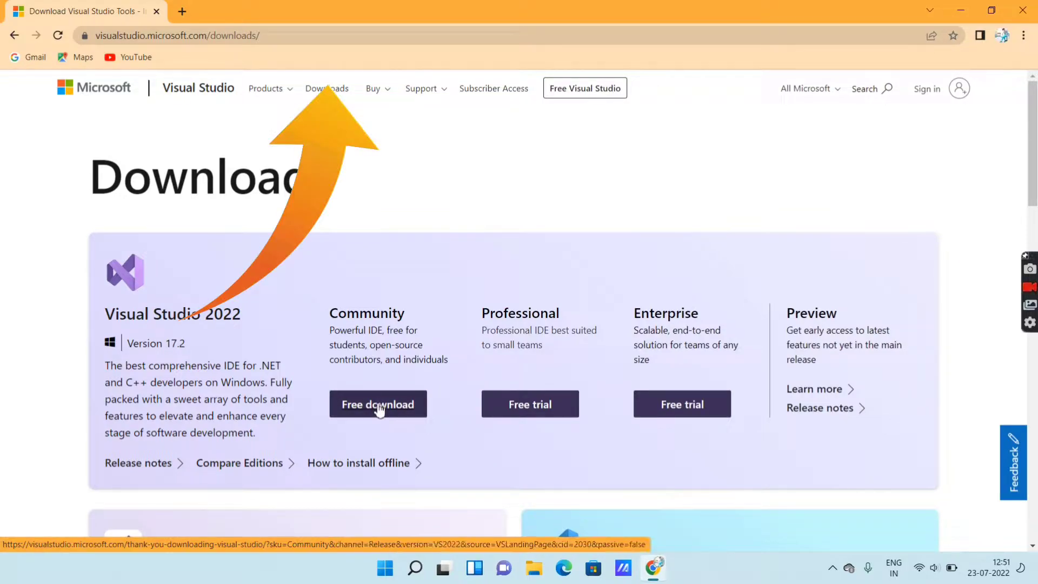
{"action": "left_click", "coordinate": [378, 408]}
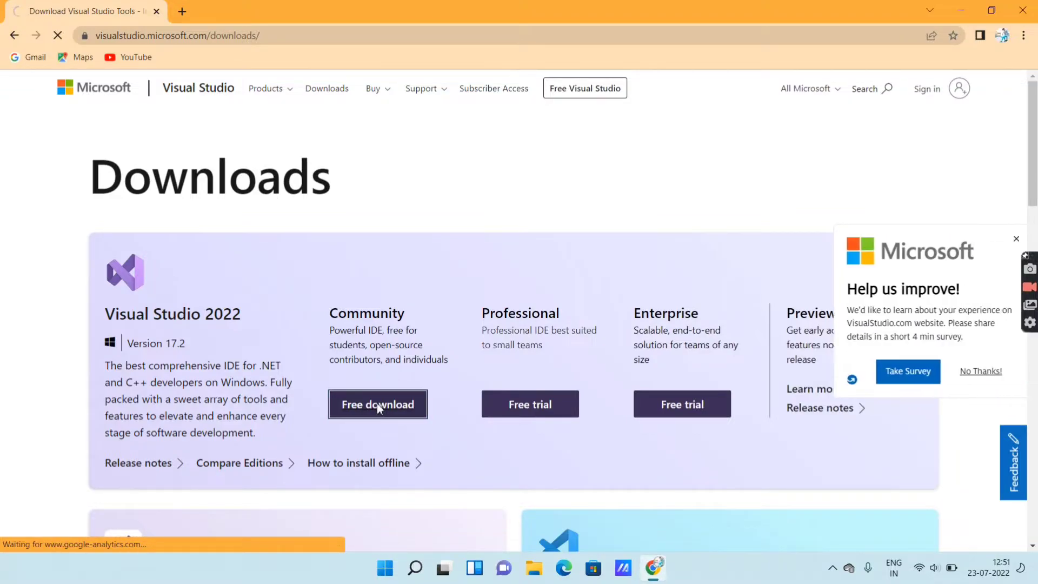
{"action": "left_click", "coordinate": [378, 406]}
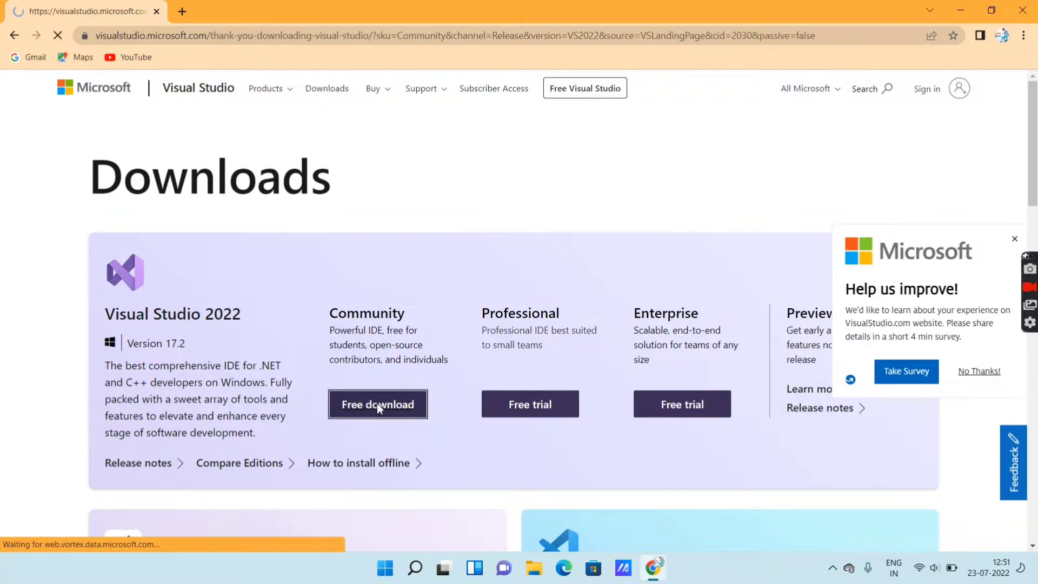
{"action": "left_click", "coordinate": [378, 404]}
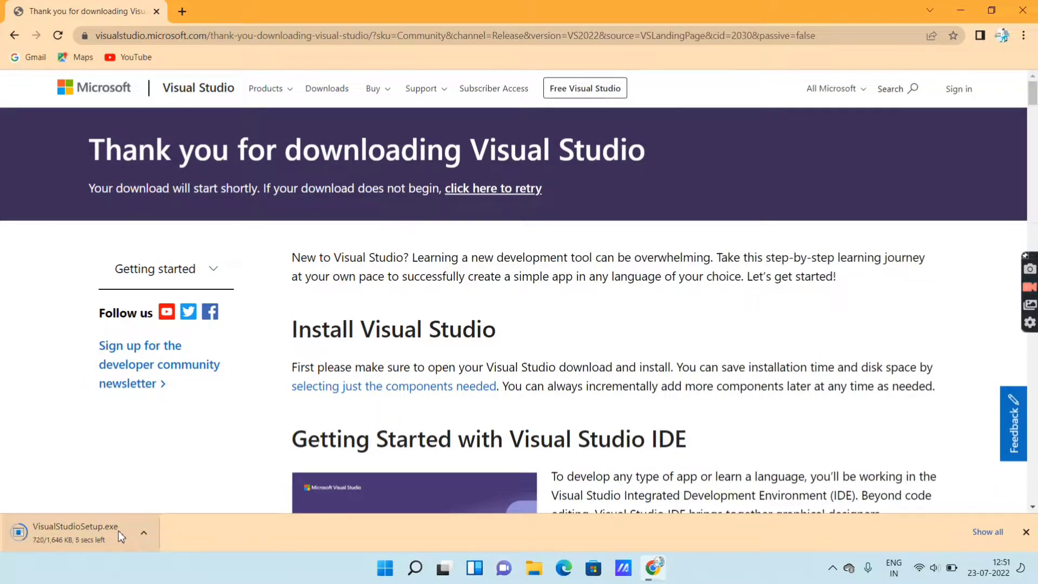
Step: Open the finished VisualStudioSetup.exe download from Chrome's download bar
{"action": "left_click", "coordinate": [144, 532]}
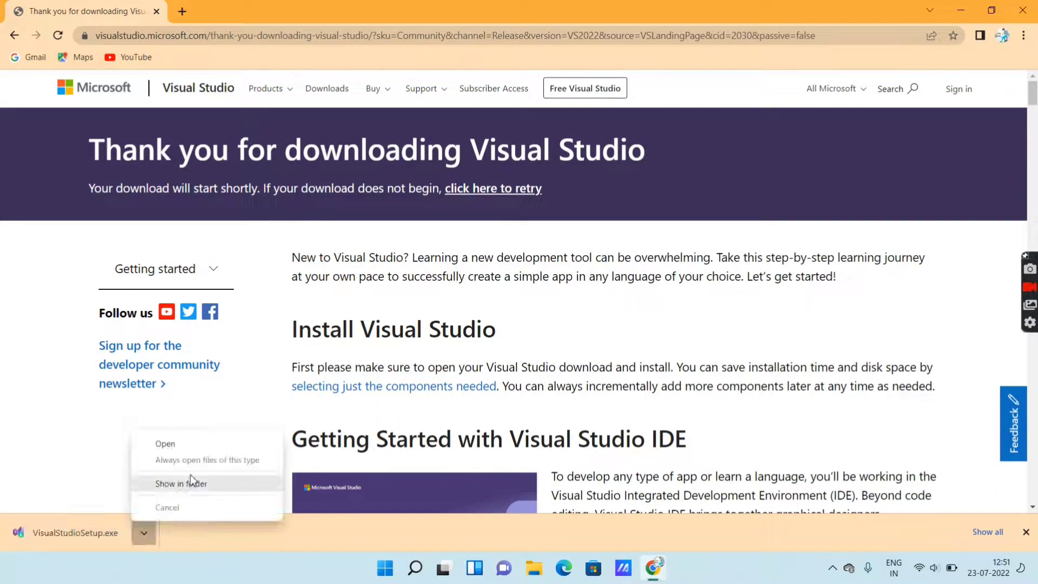
{"action": "left_click", "coordinate": [186, 444]}
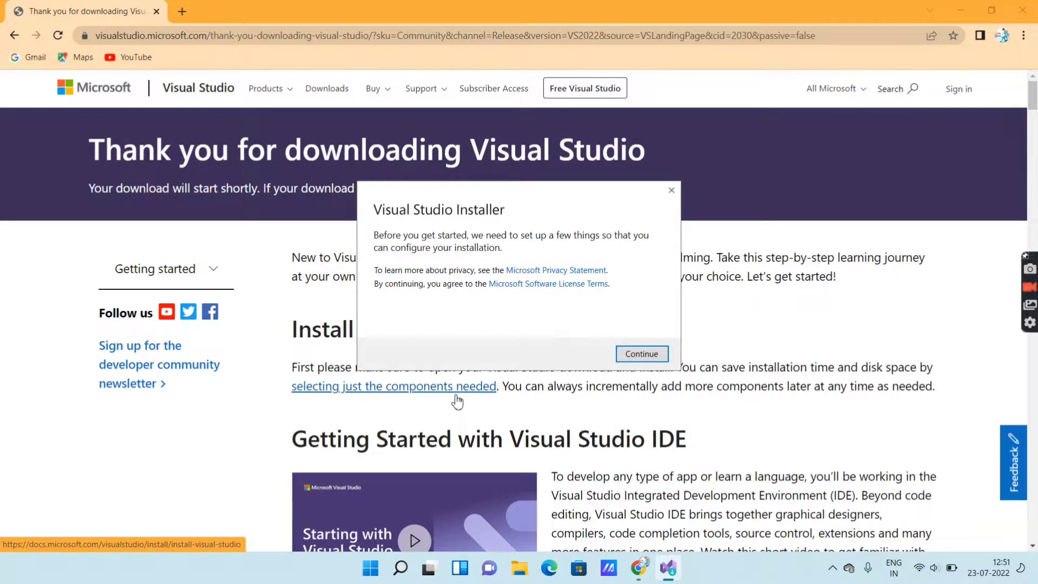
Step: Accept the privacy and license terms so the Visual Studio Installer installs itself
{"action": "left_click", "coordinate": [647, 355]}
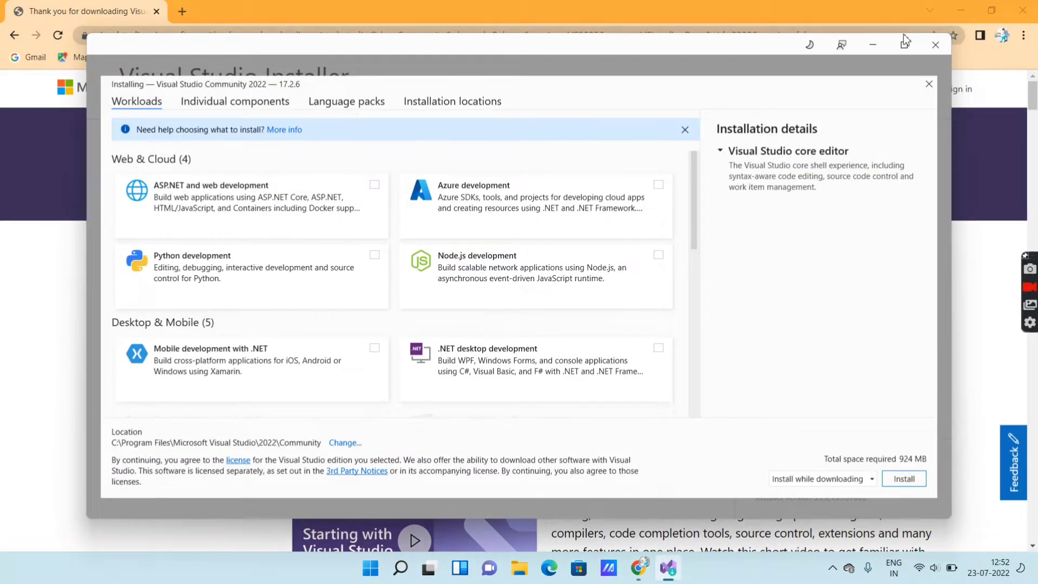
Step: Tick .NET desktop development and install Community 2022 with 'Install while downloading'
{"action": "left_click", "coordinate": [911, 45]}
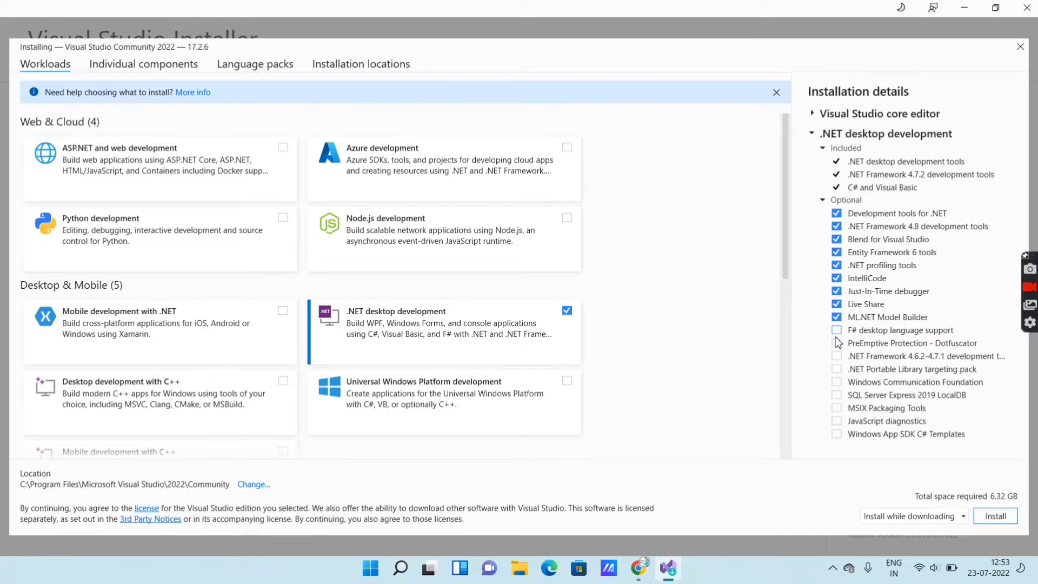
{"action": "left_click", "coordinate": [837, 409]}
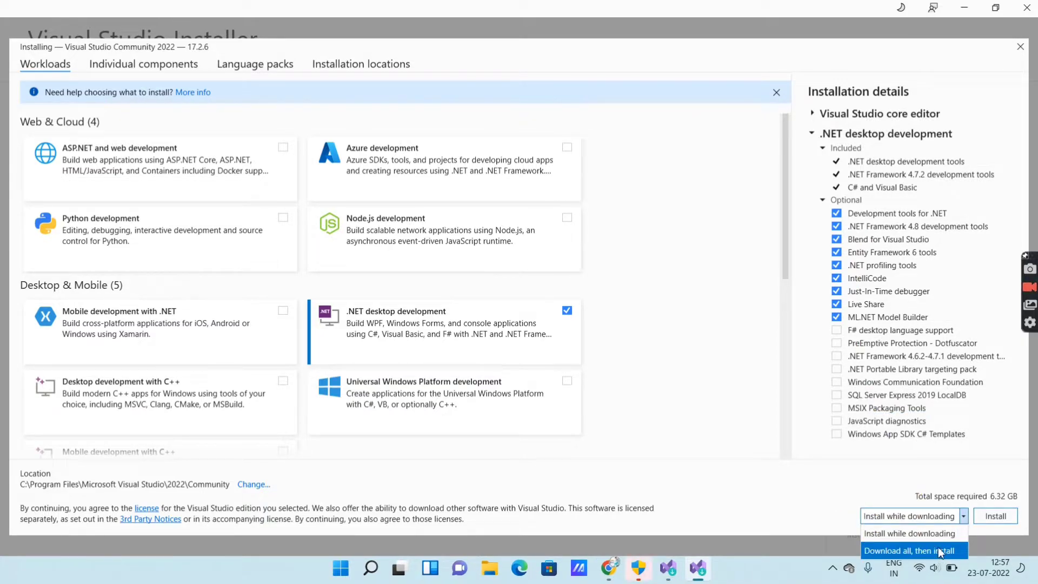
{"action": "left_click", "coordinate": [939, 534]}
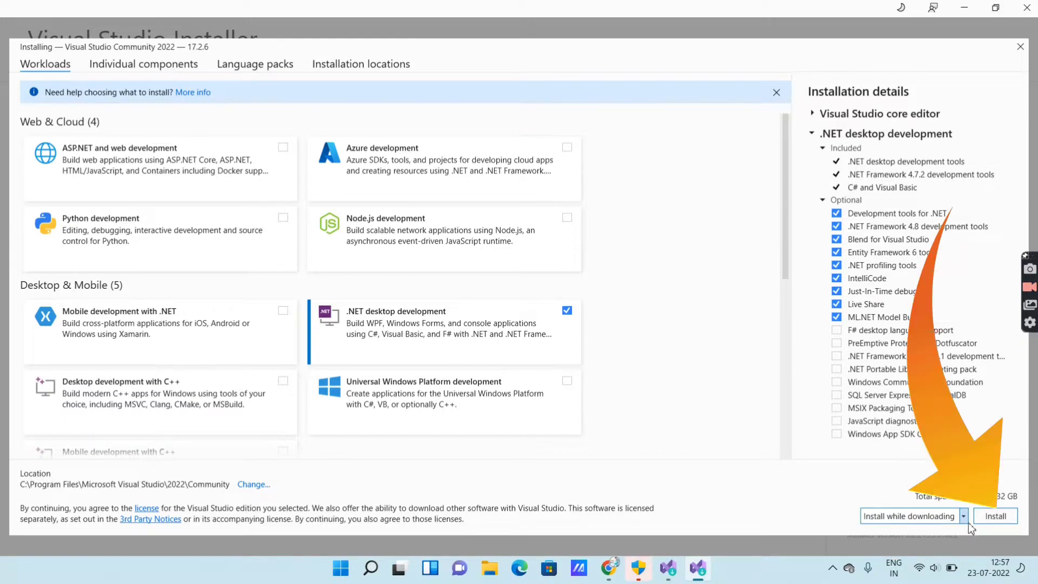
{"action": "left_click", "coordinate": [1003, 514]}
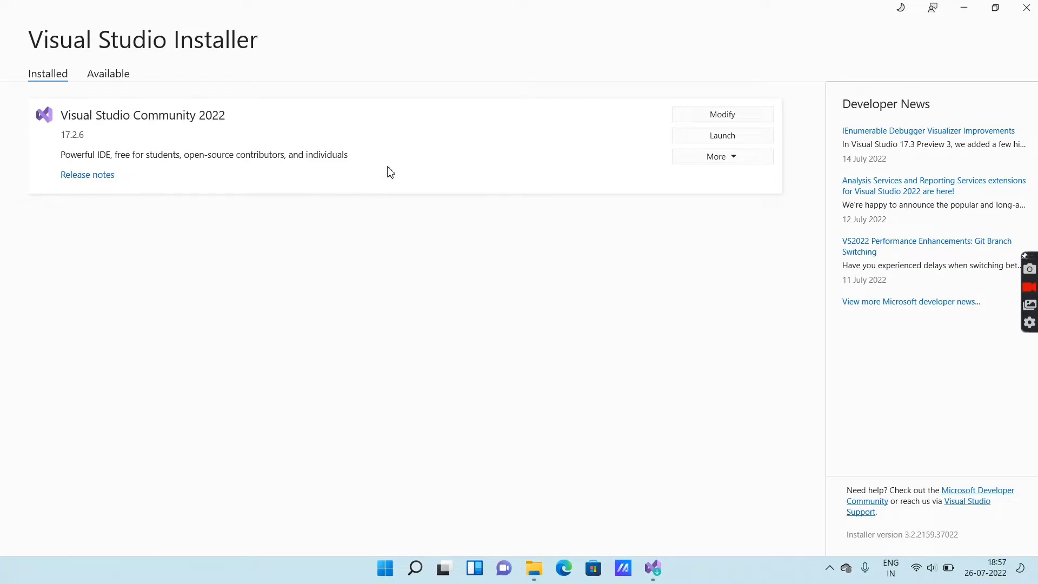
Step: Launch Visual Studio Community 2022 from the Installer's Installed tab
{"action": "left_click", "coordinate": [725, 136]}
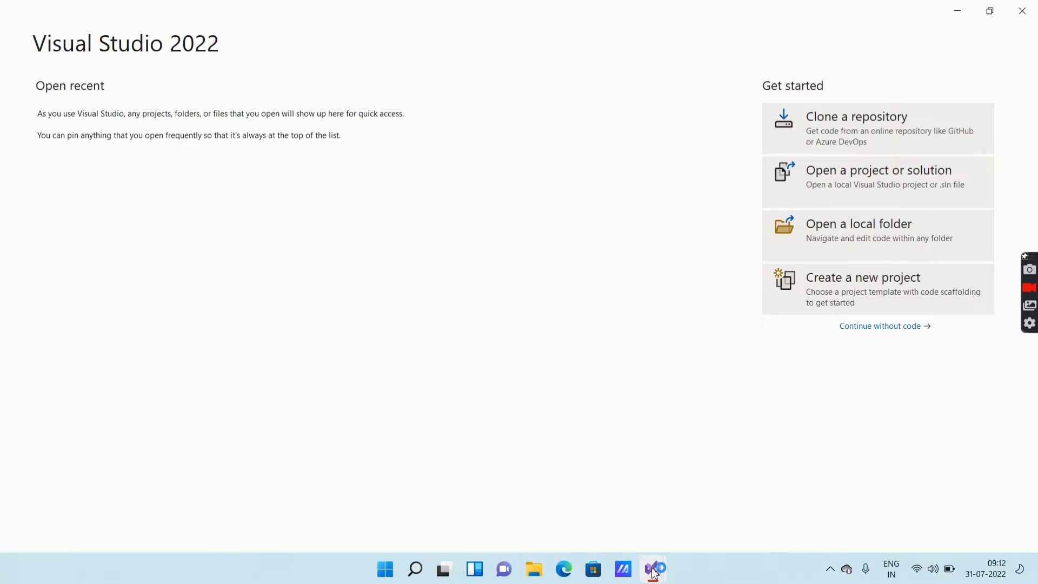
Step: Choose 'Continue without code' to reach the empty Visual Studio IDE
{"action": "left_click", "coordinate": [882, 326]}
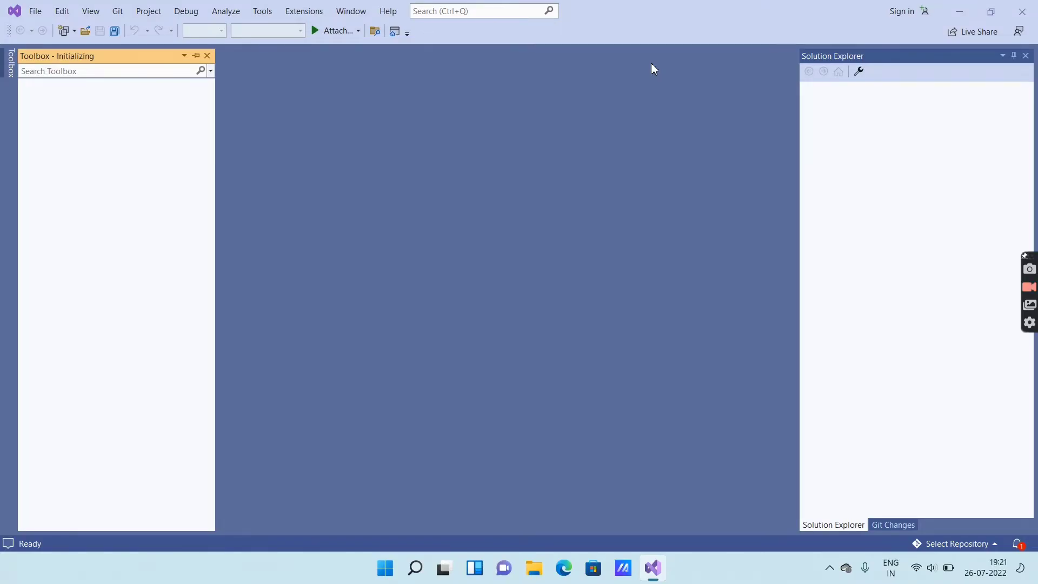
Step: Sign in with a Microsoft account, then look through the File and Edit menus
{"action": "left_click", "coordinate": [903, 11]}
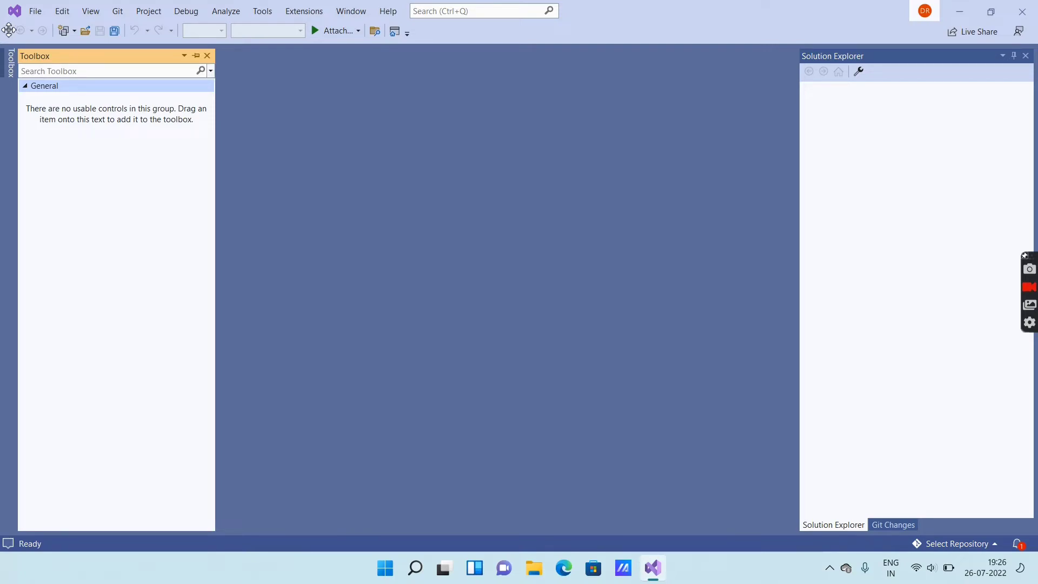
{"action": "left_click", "coordinate": [40, 14]}
{"action": "left_click", "coordinate": [65, 13]}
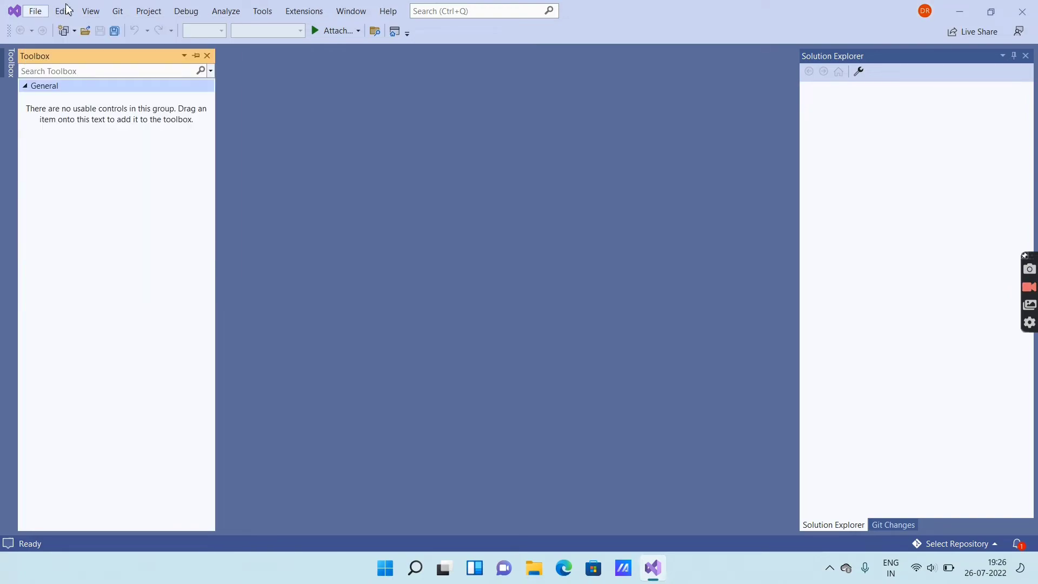
{"action": "left_click", "coordinate": [65, 13]}
{"action": "left_click", "coordinate": [66, 14]}
{"action": "left_click", "coordinate": [66, 14]}
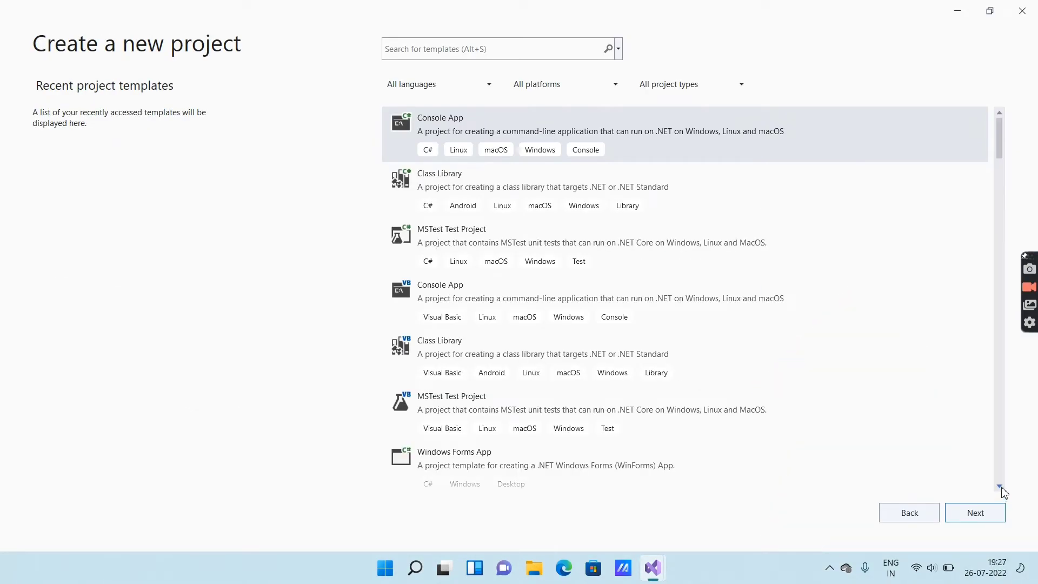
Step: Select the C# Windows Forms App template for the new project
{"action": "left_click", "coordinate": [1000, 487]}
{"action": "scroll", "coordinate": [1004, 492], "scroll_direction": "down", "scroll_amount": 5}
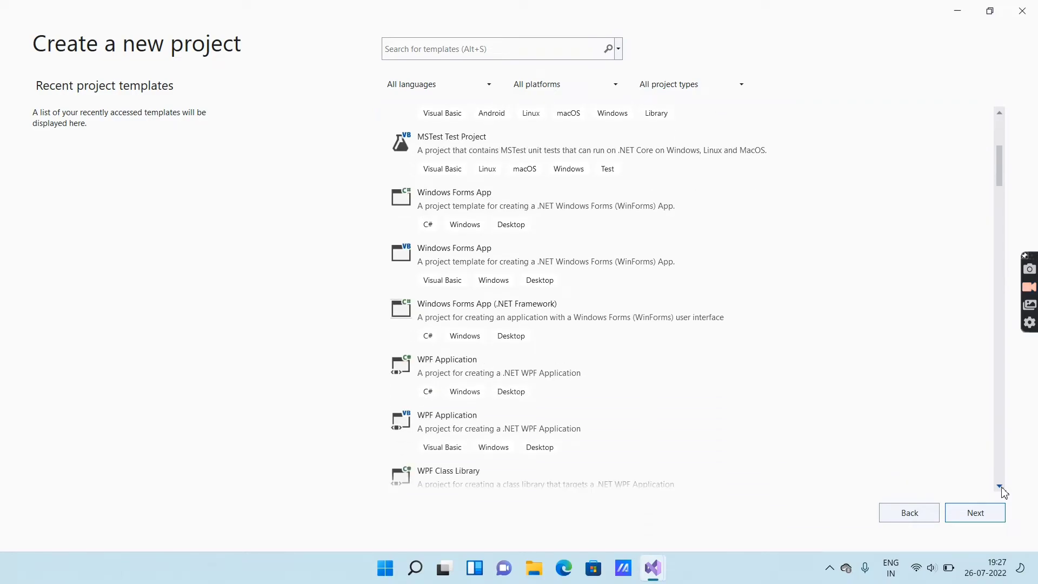
{"action": "left_click", "coordinate": [566, 470]}
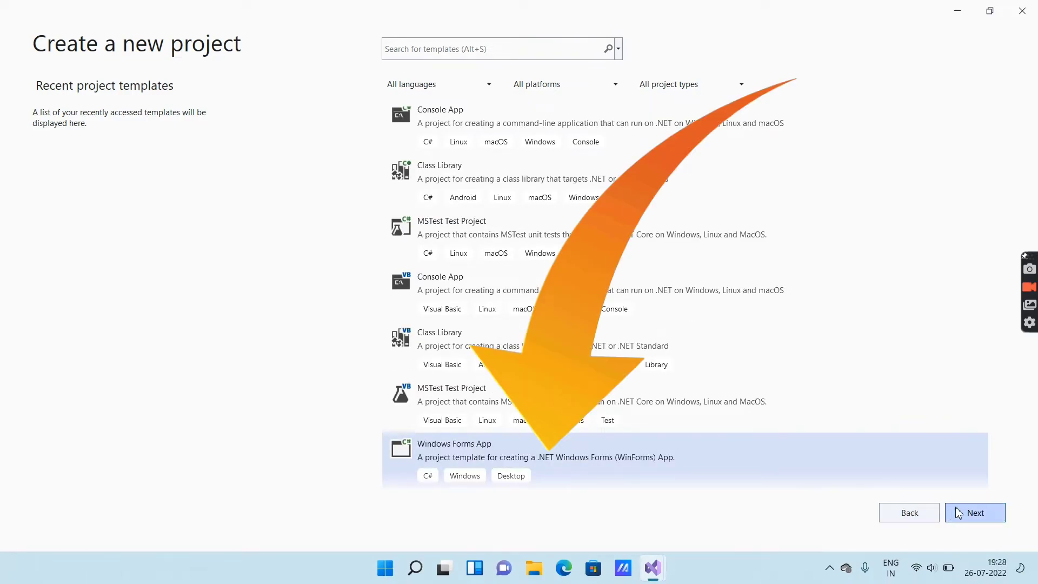
{"action": "left_click", "coordinate": [982, 515]}
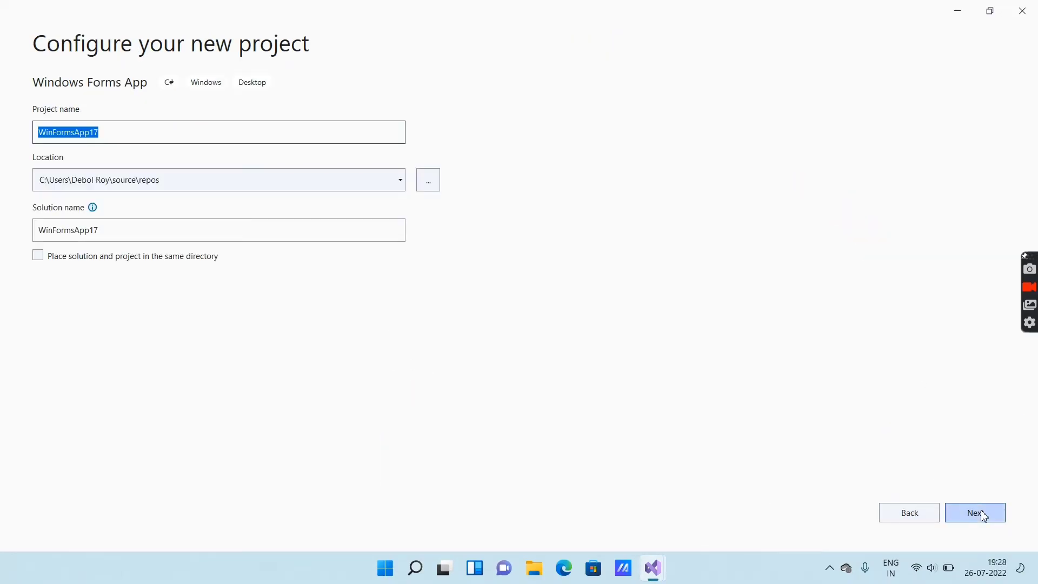
Step: Create WinFormsApp17 at the default location on .NET 6.0 (Long-term support)
{"action": "left_click", "coordinate": [977, 519]}
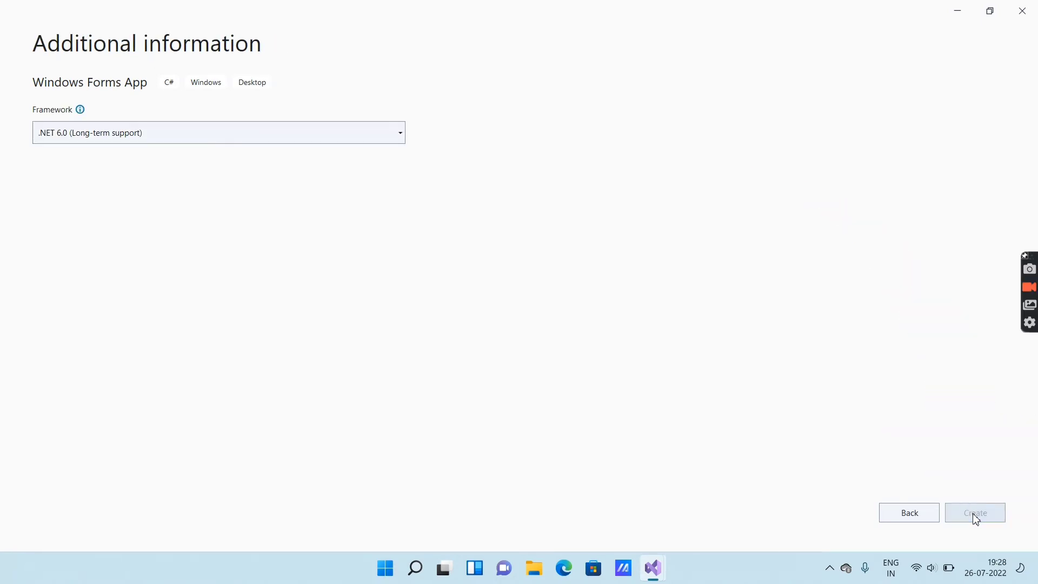
{"action": "left_click", "coordinate": [977, 513]}
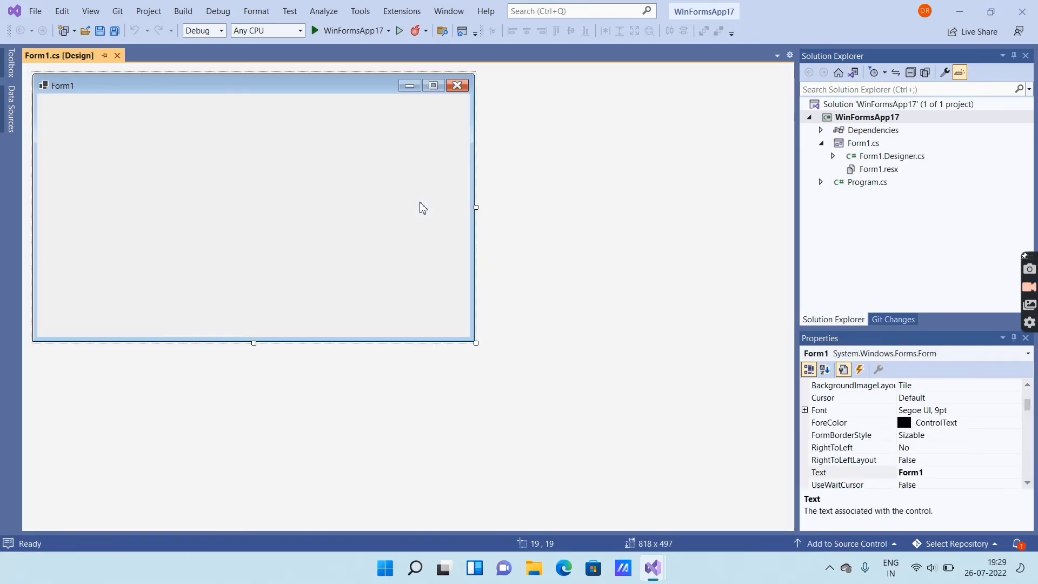
Step: Show the Toolbox, then the Data Sources panel for WinFormsApp17's Form1 designer
{"action": "left_click", "coordinate": [4, 70]}
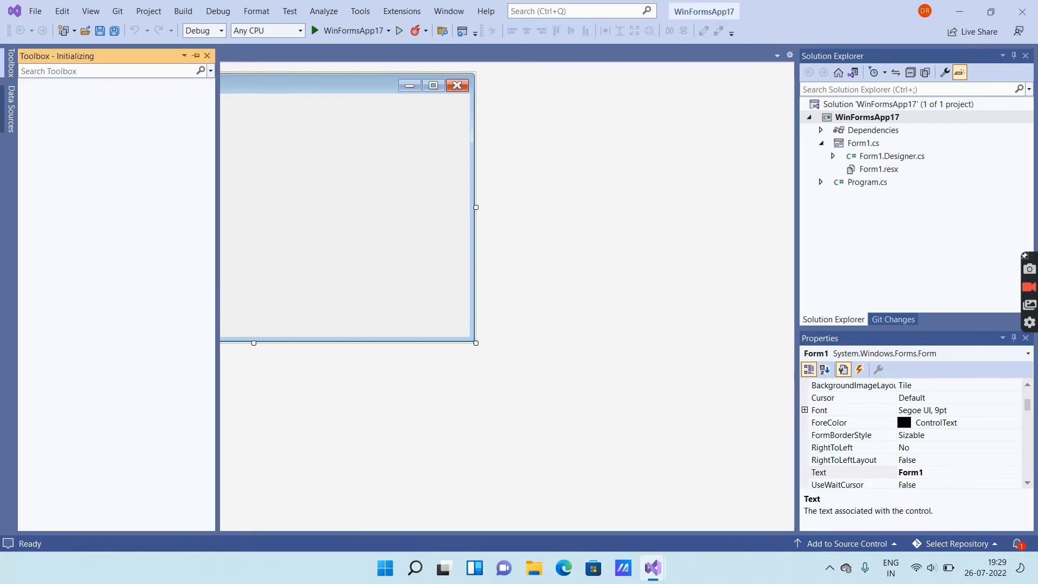
{"action": "left_click", "coordinate": [4, 111]}
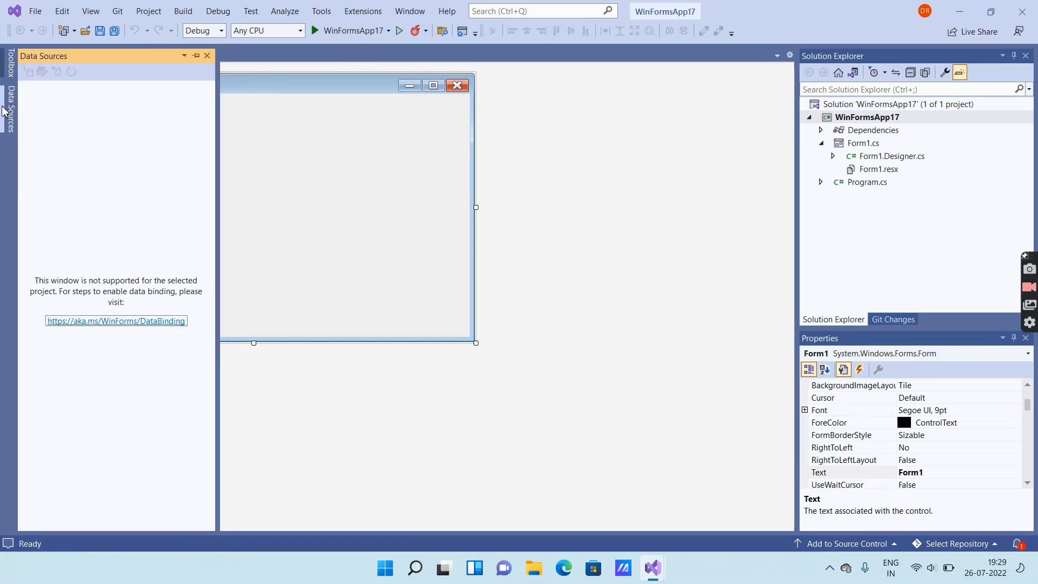